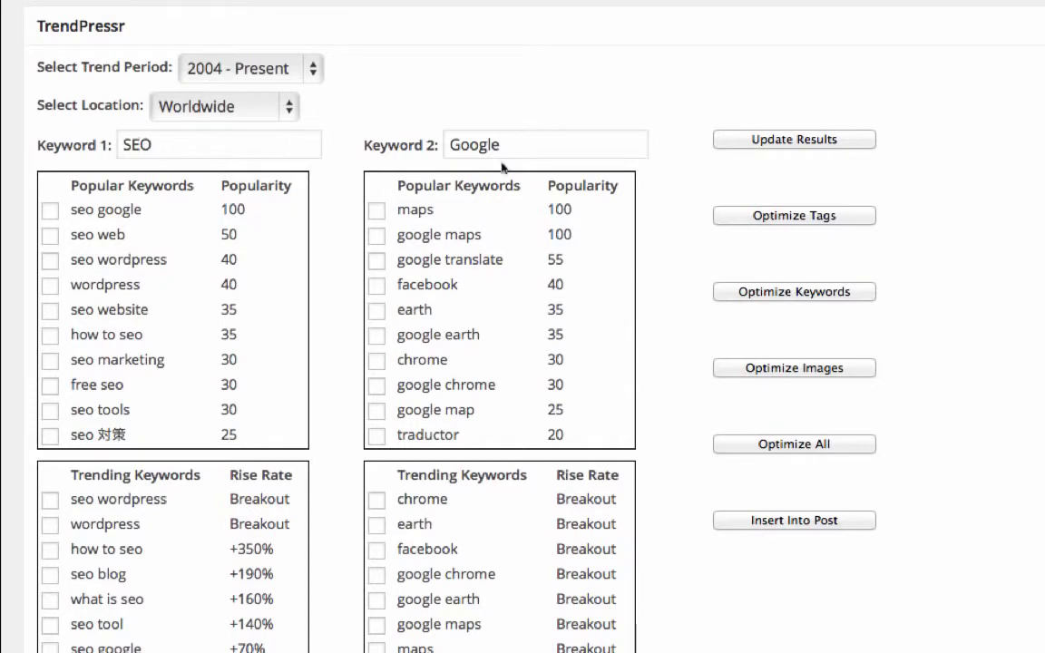
{"action": "left_click", "coordinate": [314, 72]}
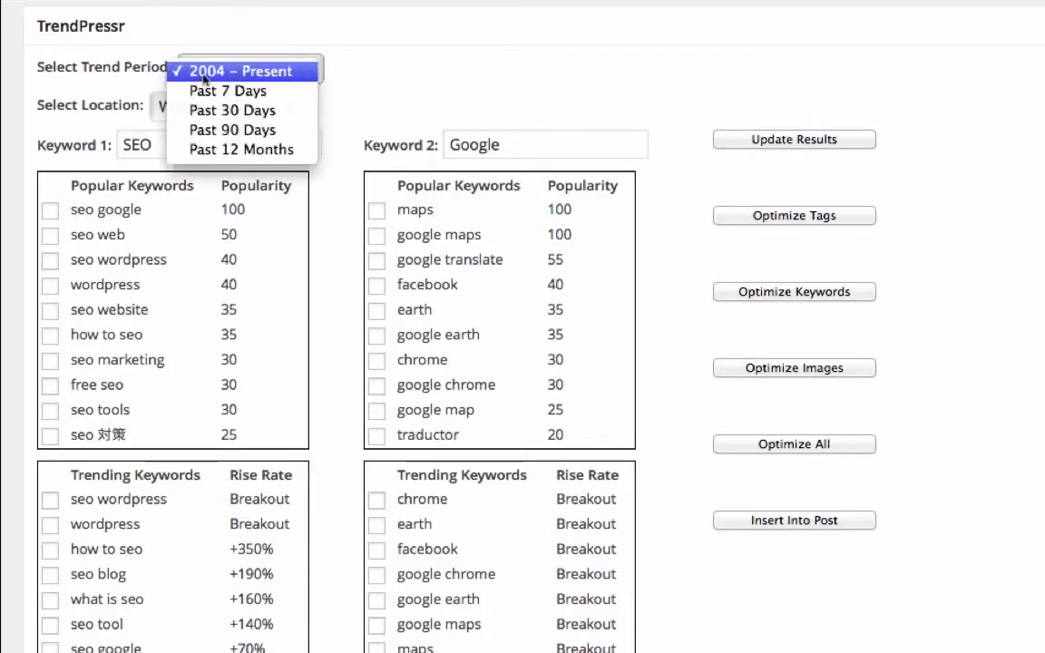
{"action": "left_click", "coordinate": [374, 73]}
{"action": "left_click", "coordinate": [294, 113]}
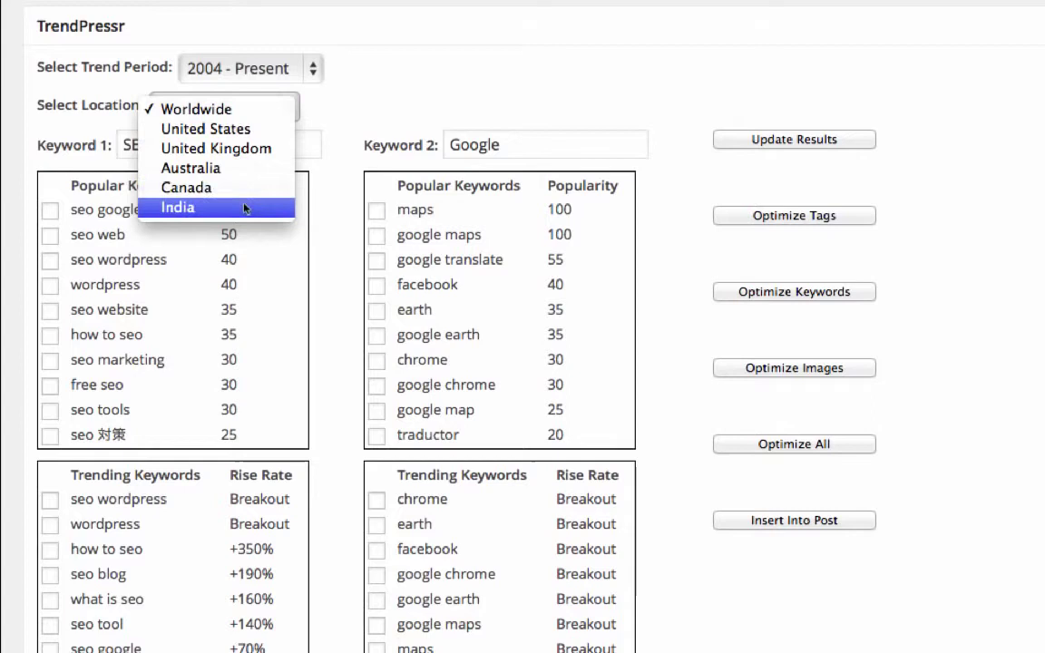
{"action": "left_click", "coordinate": [376, 102]}
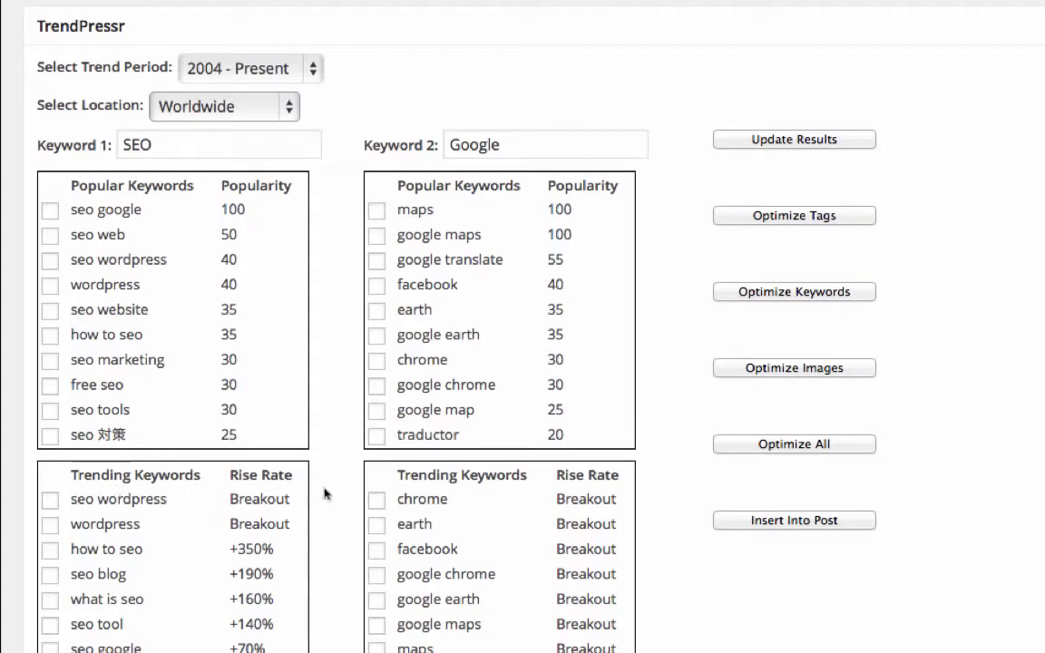
Step: Highlight the Breakout rise for seo wordpress, then switch the trend period to Past 30 Days and refresh the results
{"action": "left_click_drag", "start_coordinate": [231, 499], "coordinate": [290, 499]}
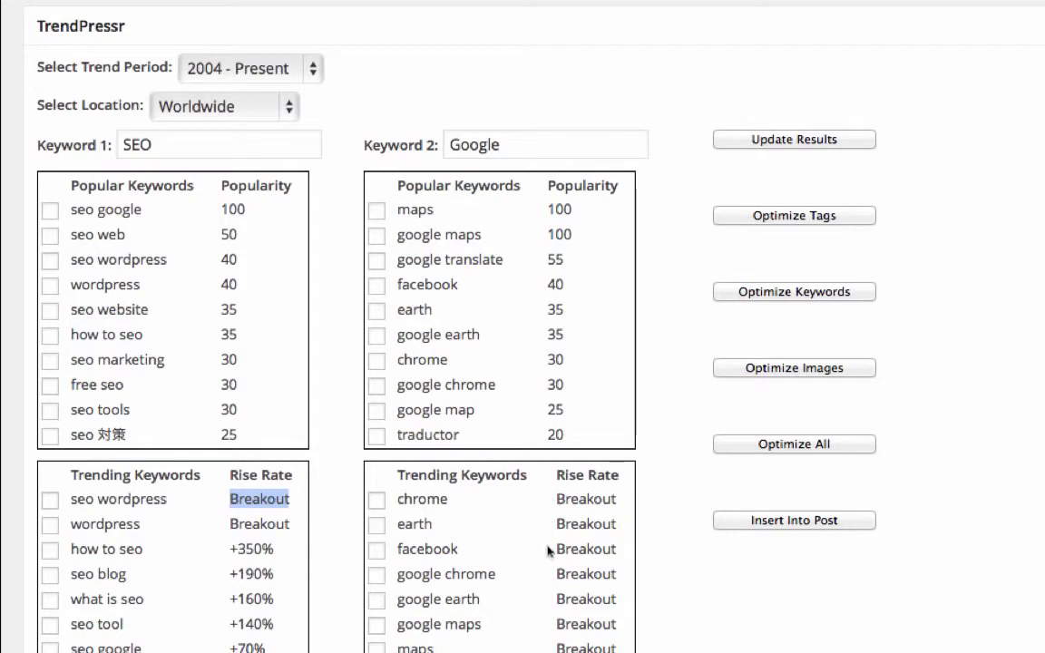
{"action": "left_click", "coordinate": [283, 70]}
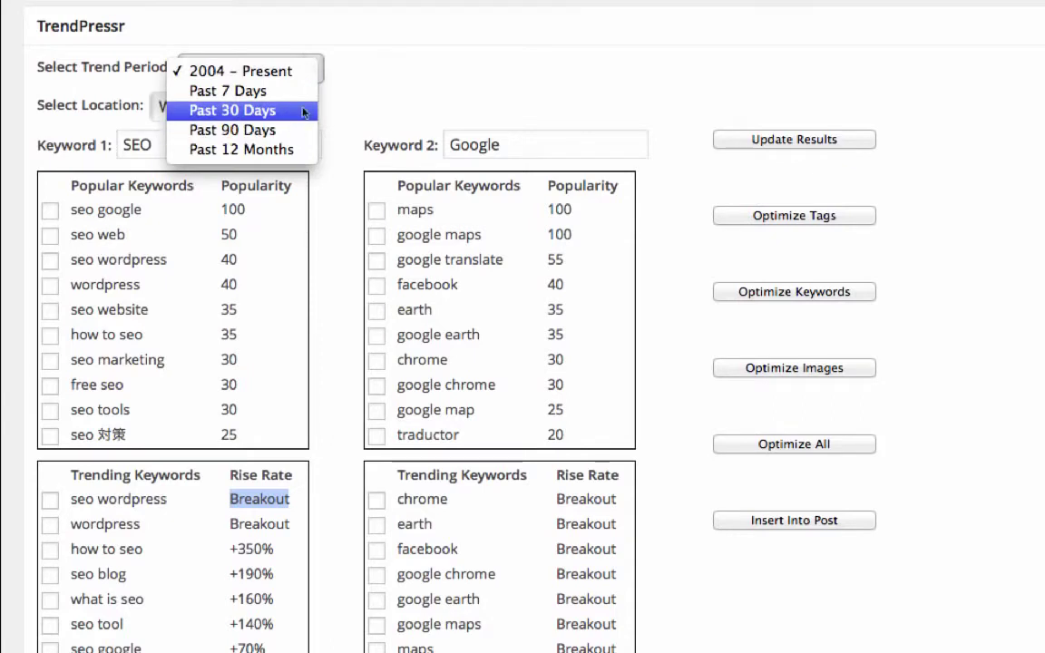
{"action": "left_click", "coordinate": [299, 110]}
{"action": "left_click", "coordinate": [764, 139]}
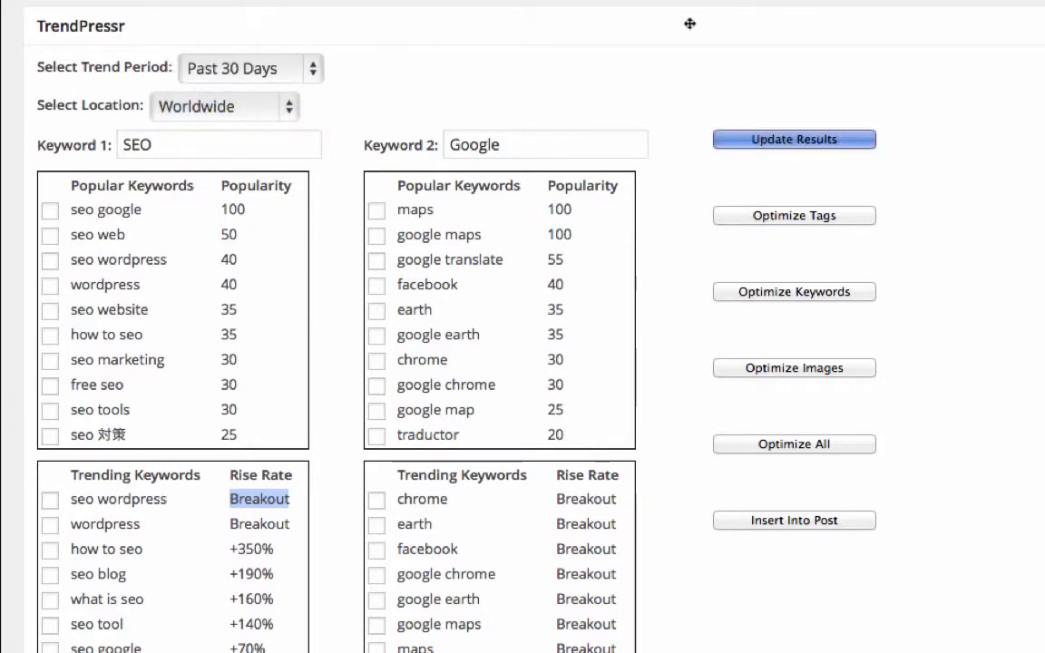
{"action": "scroll", "coordinate": [683, 17], "scroll_direction": "up", "scroll_amount": 10}
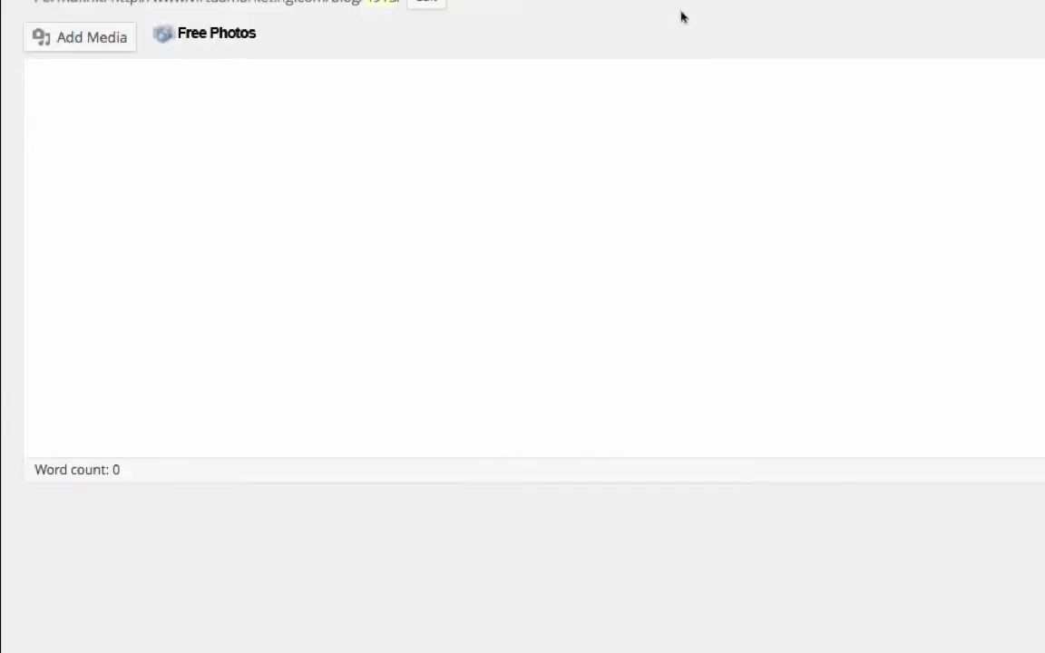
Step: Scroll down to the refreshed Past 30 Days results for SEO and Google in TrendPressr
{"action": "scroll", "coordinate": [682, 16], "scroll_direction": "down", "scroll_amount": 5}
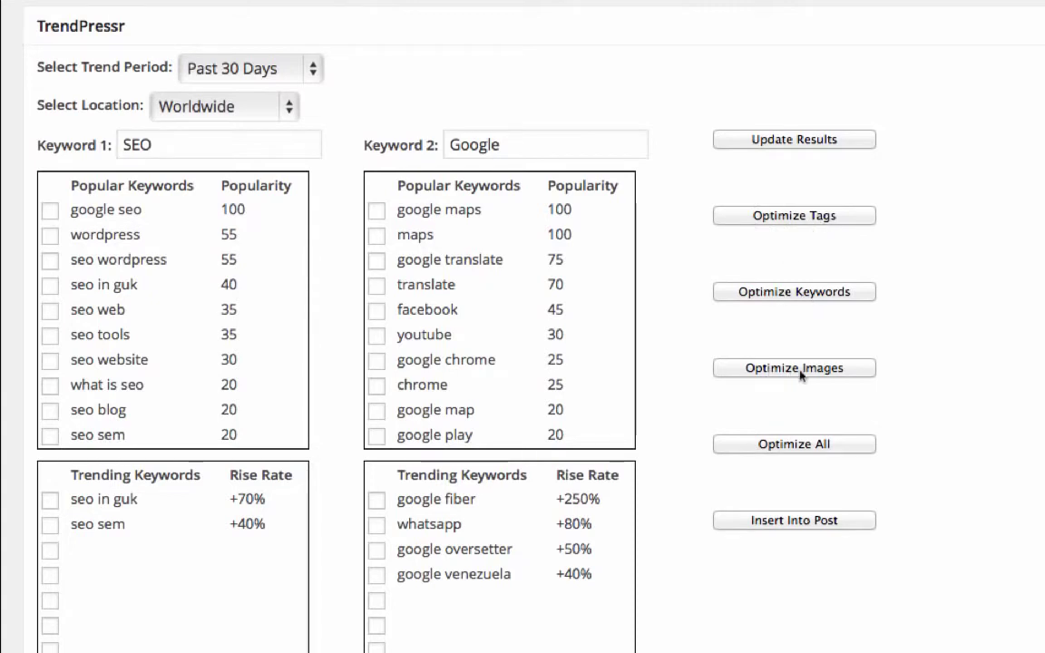
Step: Highlight the Keywords, Tags and Images Optimized On lines in the TrendPressr panel
{"action": "scroll", "coordinate": [769, 373], "scroll_direction": "down", "scroll_amount": 5}
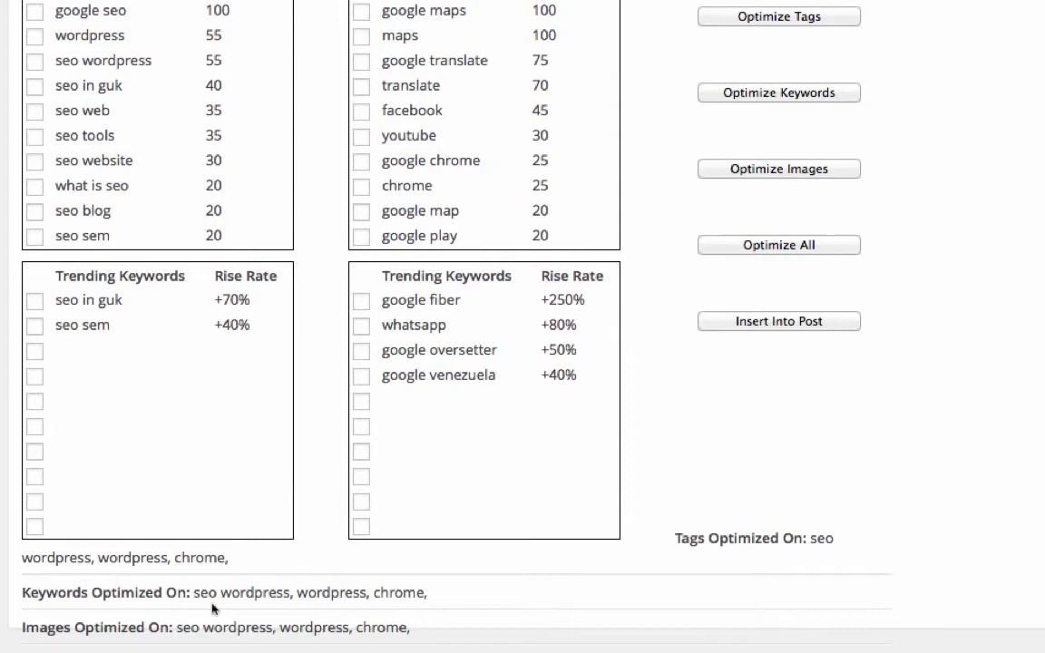
{"action": "left_click_drag", "start_coordinate": [194, 592], "coordinate": [426, 595]}
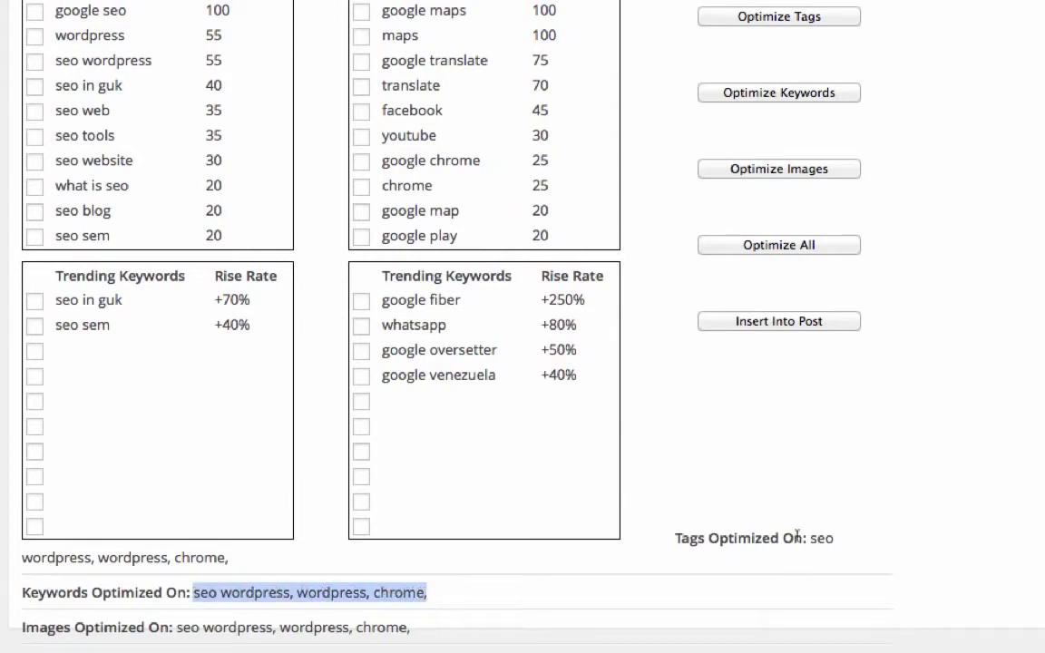
{"action": "left_click_drag", "start_coordinate": [810, 538], "coordinate": [235, 548]}
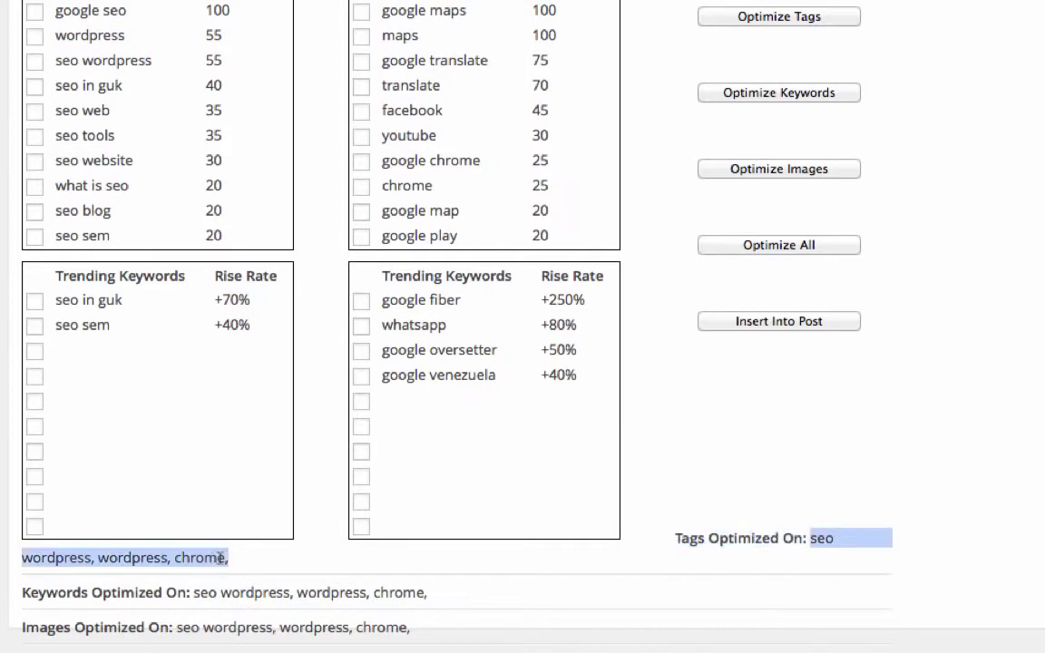
{"action": "left_click_drag", "start_coordinate": [176, 627], "coordinate": [422, 623]}
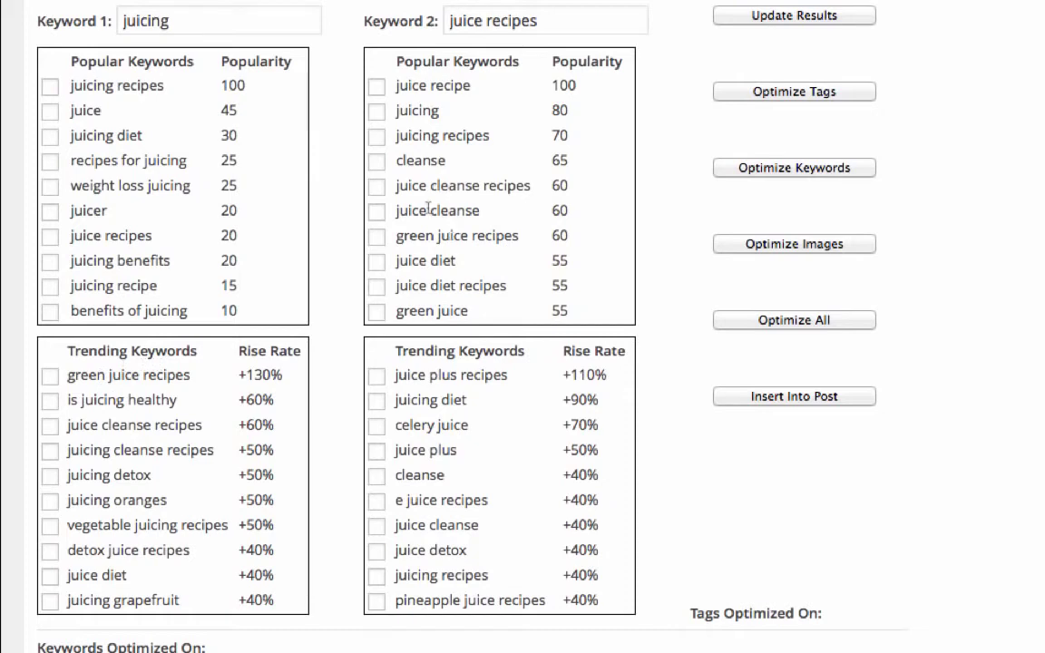
Step: Highlight the trending keywords table for juice recipes
{"action": "left_click_drag", "start_coordinate": [397, 350], "coordinate": [633, 358]}
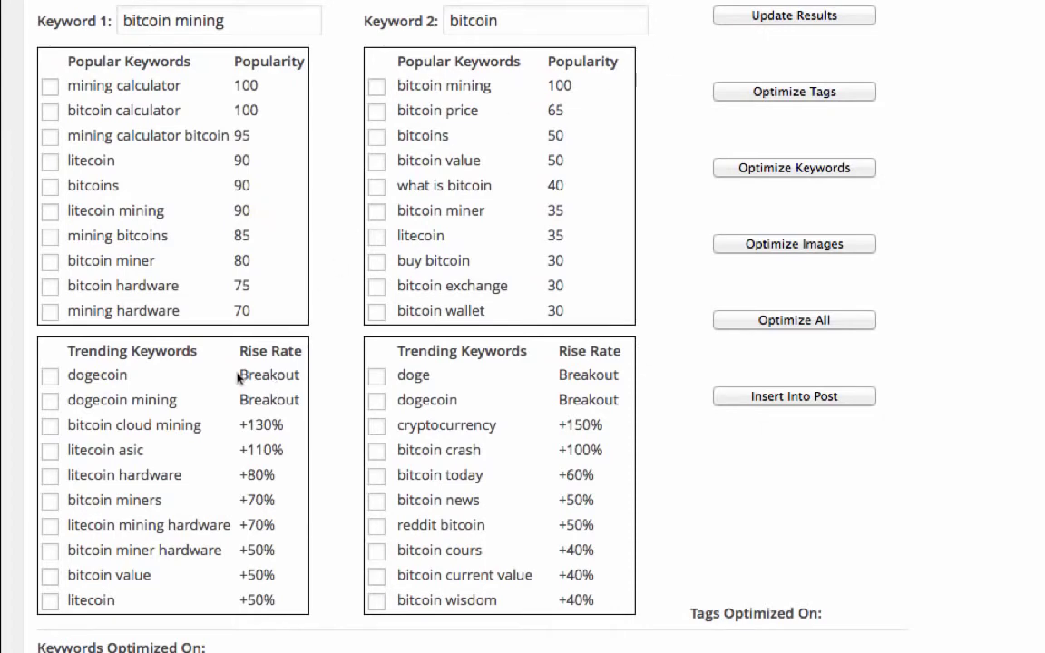
{"action": "left_click_drag", "start_coordinate": [263, 375], "coordinate": [245, 390]}
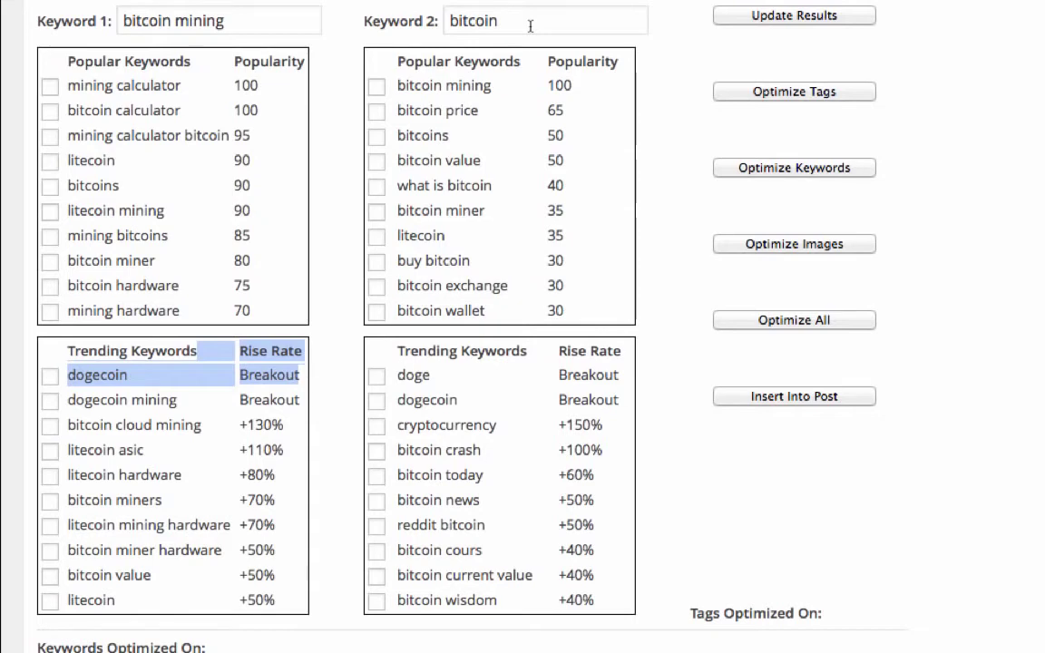
{"action": "left_click_drag", "start_coordinate": [397, 400], "coordinate": [470, 405]}
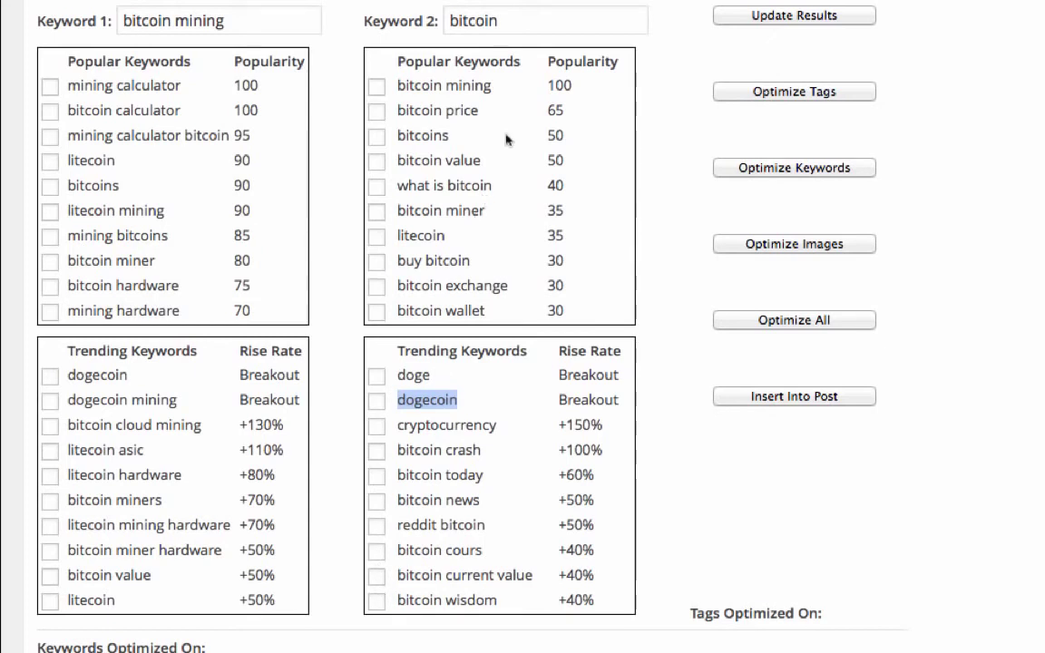
{"action": "left_click_drag", "start_coordinate": [524, 21], "coordinate": [425, 20]}
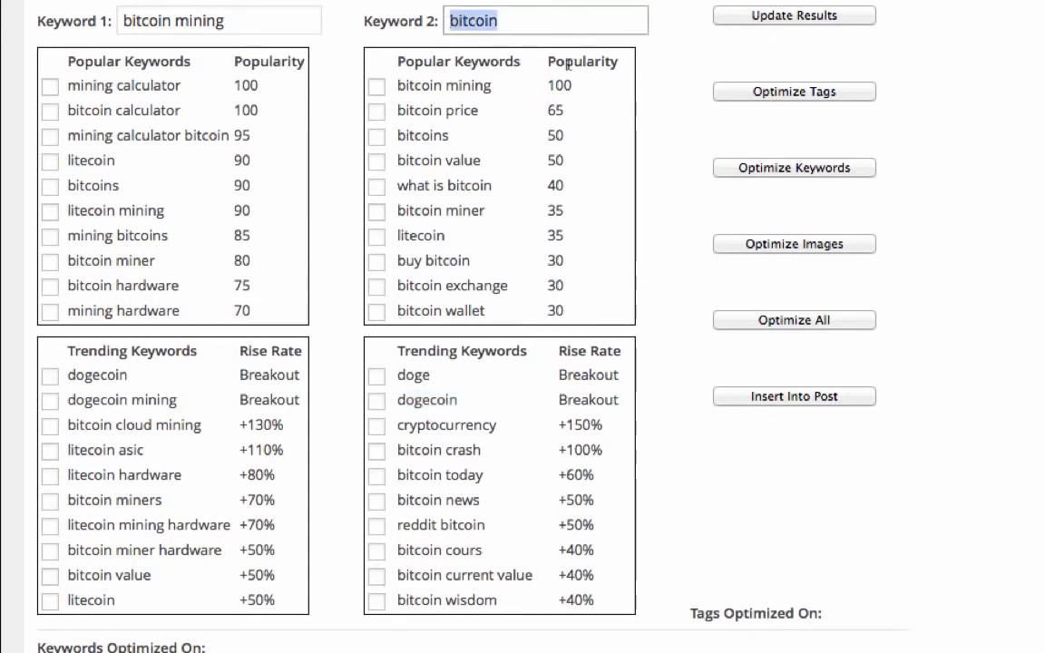